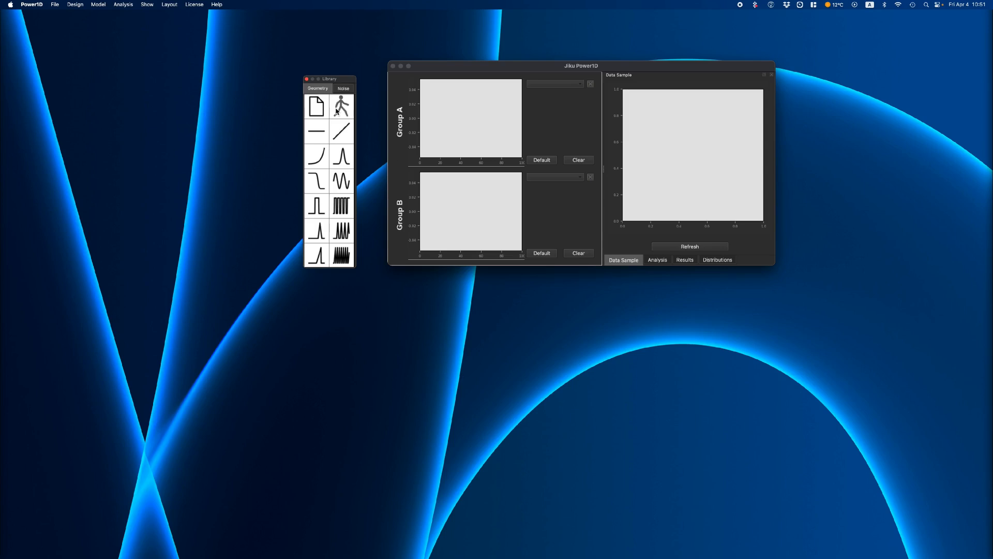
- Browse the library's Geometry and Noise components and add a Constant geometry component to Group A
click(345, 89)
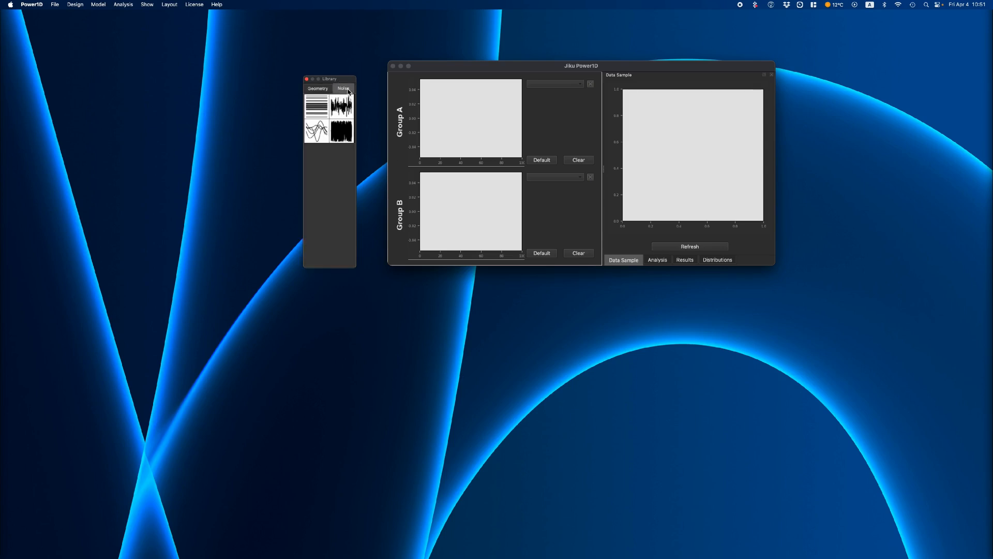
click(317, 91)
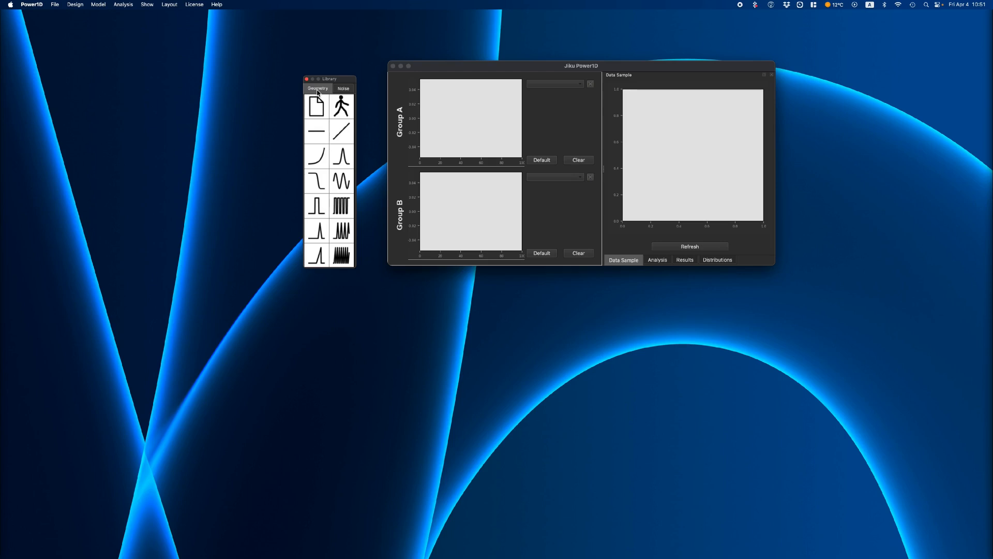
click(345, 90)
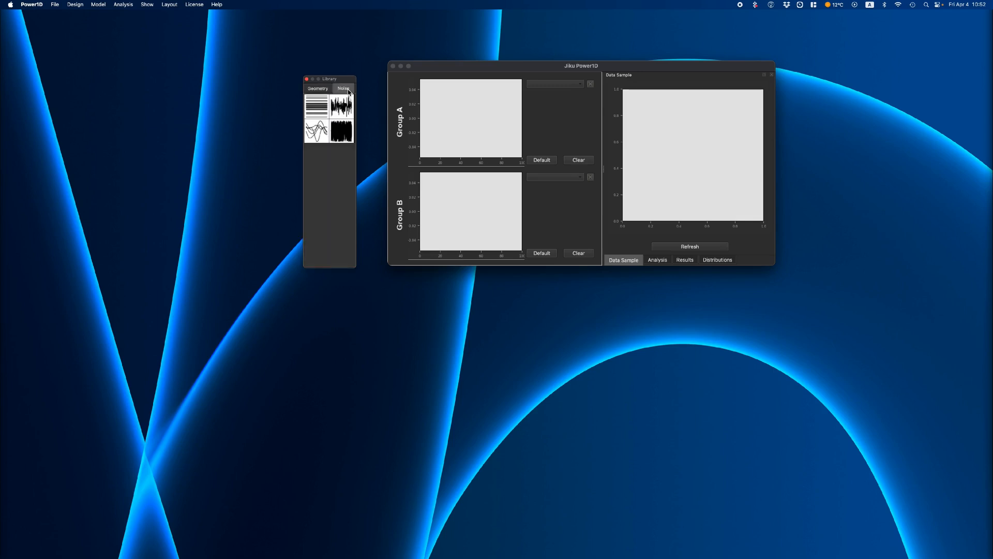
click(322, 91)
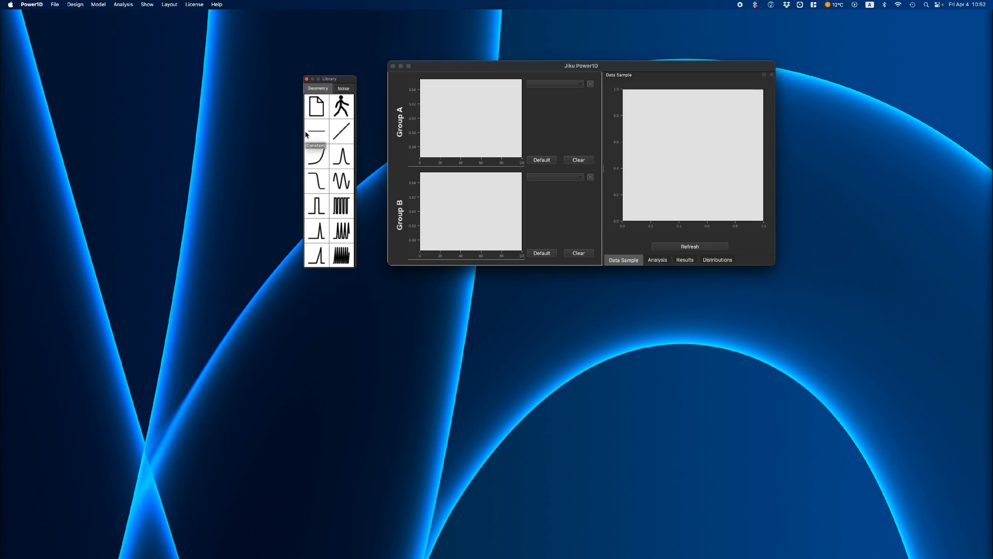
drag(310, 134, 461, 121)
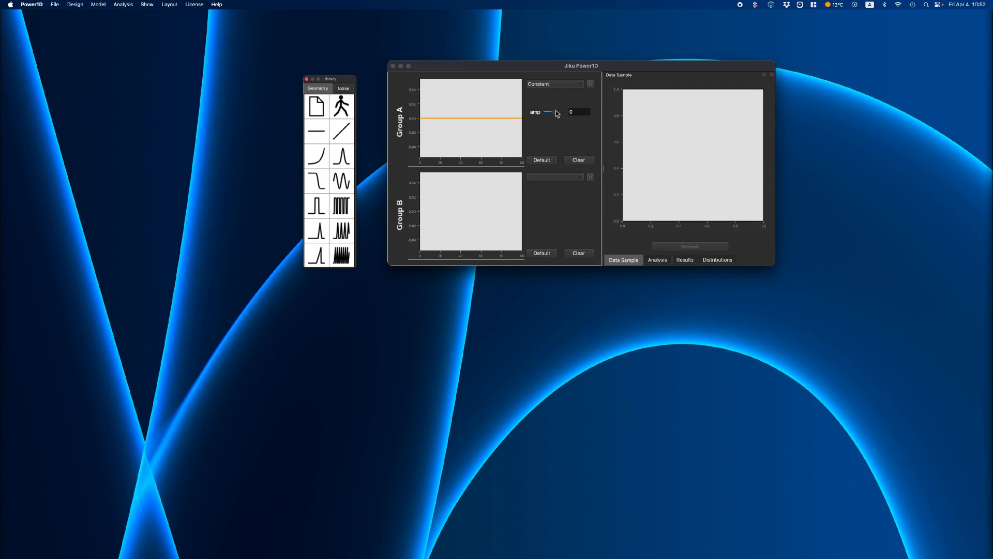
- Adjust the Constant component's amplitude in Group A, setting it to 2 and finally to its upper limit of 5
drag(553, 113, 550, 112)
double_click(587, 112)
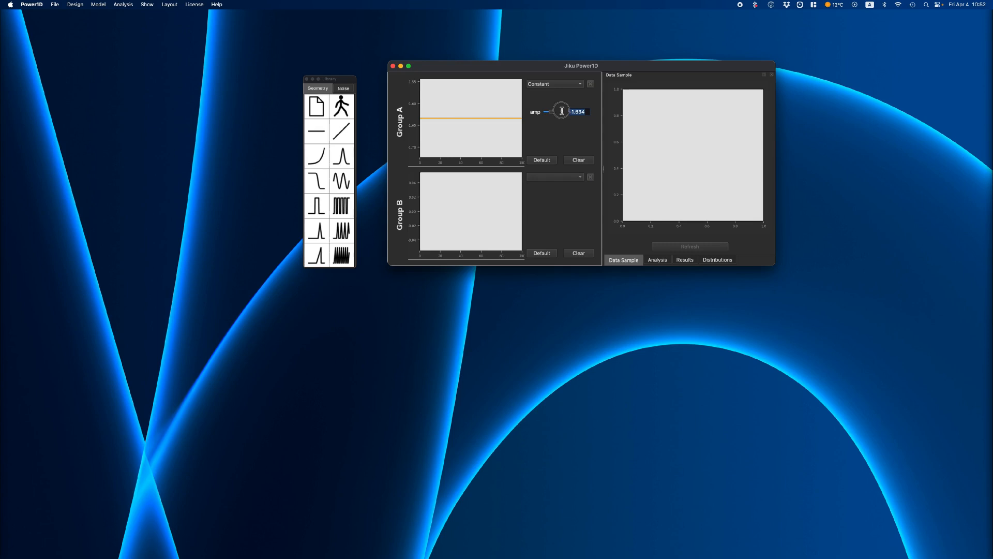
text(2)
key(Return)
mouse_move(561, 111)
mouse_down()
mouse_move(543, 114)
mouse_move(576, 112)
mouse_up()
- Set the limits of the Constant component's amplitude slider to -500 and 500
right_click(555, 113)
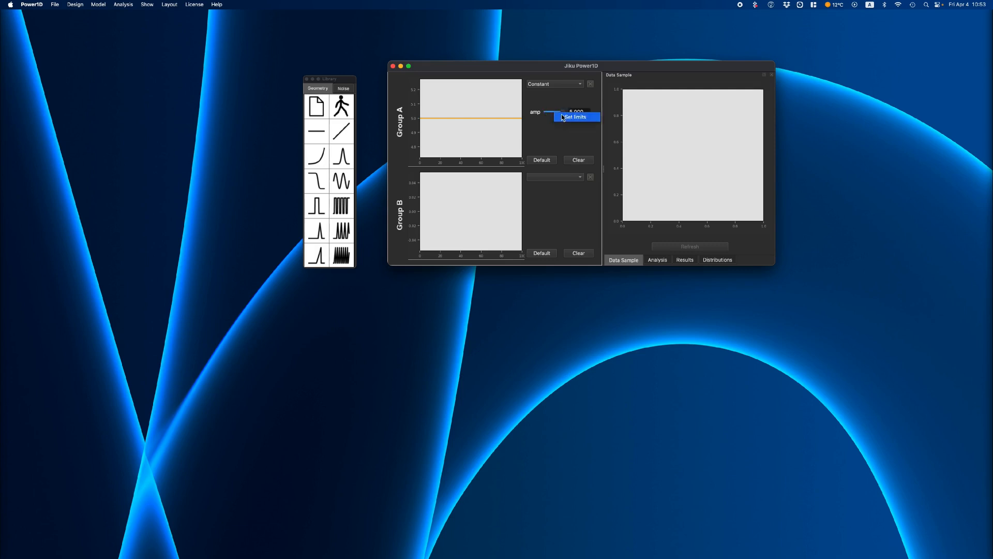
click(570, 120)
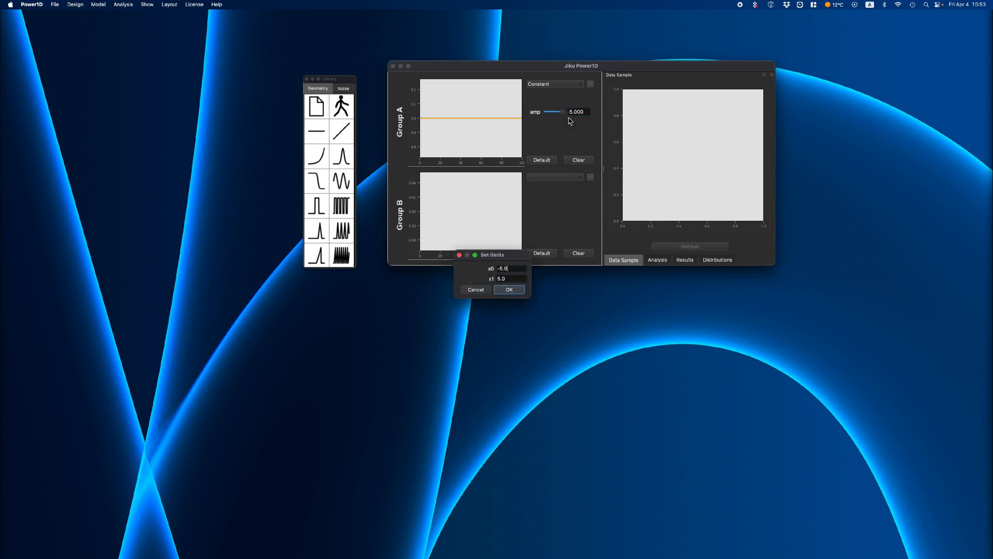
click(504, 267)
text(00)
click(500, 279)
text(00)
click(510, 290)
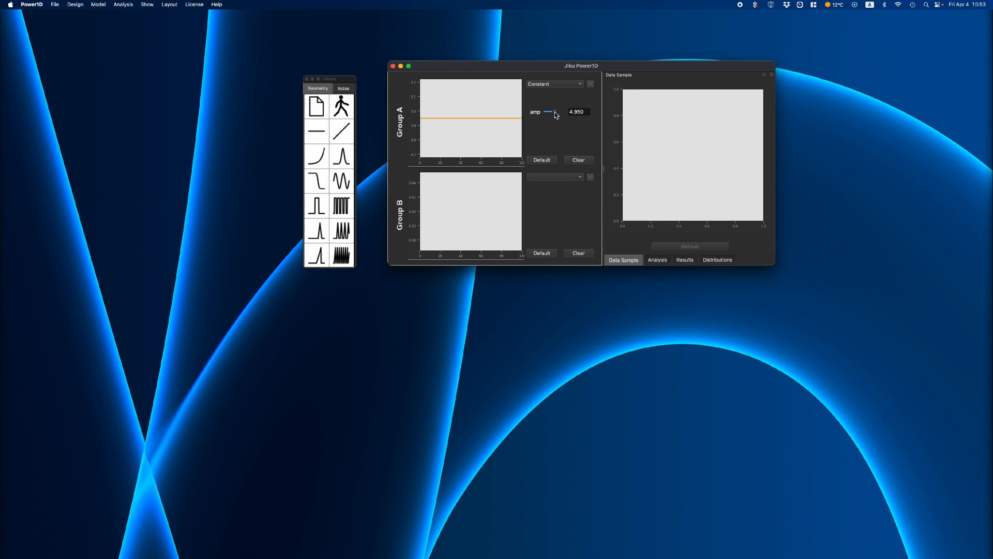
- Try the amplitude slider over its widened range and set the Constant component's amplitude to 0
mouse_move(555, 115)
mouse_down()
mouse_move(543, 116)
mouse_move(569, 117)
mouse_move(558, 112)
mouse_up()
click(583, 113)
text(0)
key(Return)
- Add a Linear geometry component to Group A, check the group's component list, and remove Linear again
drag(343, 132, 459, 130)
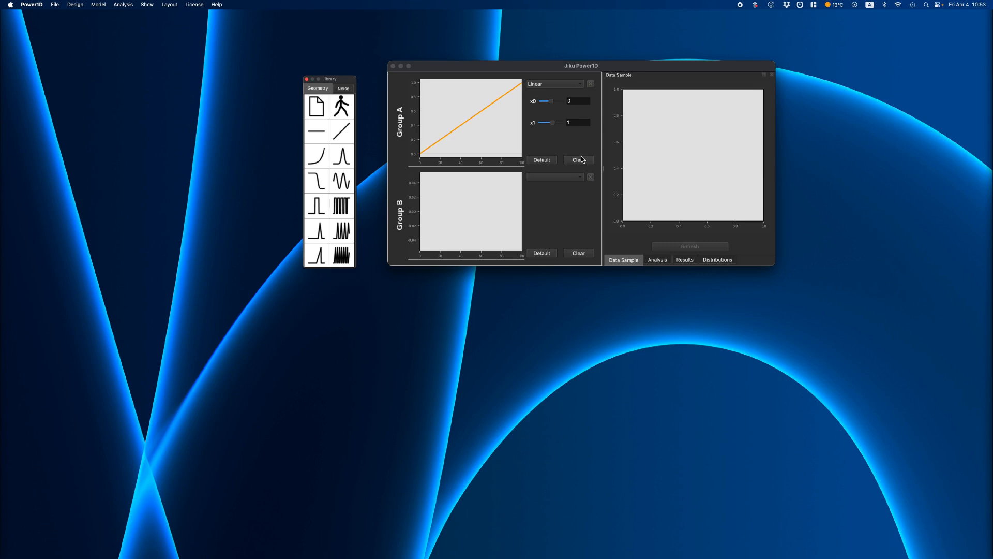
click(582, 87)
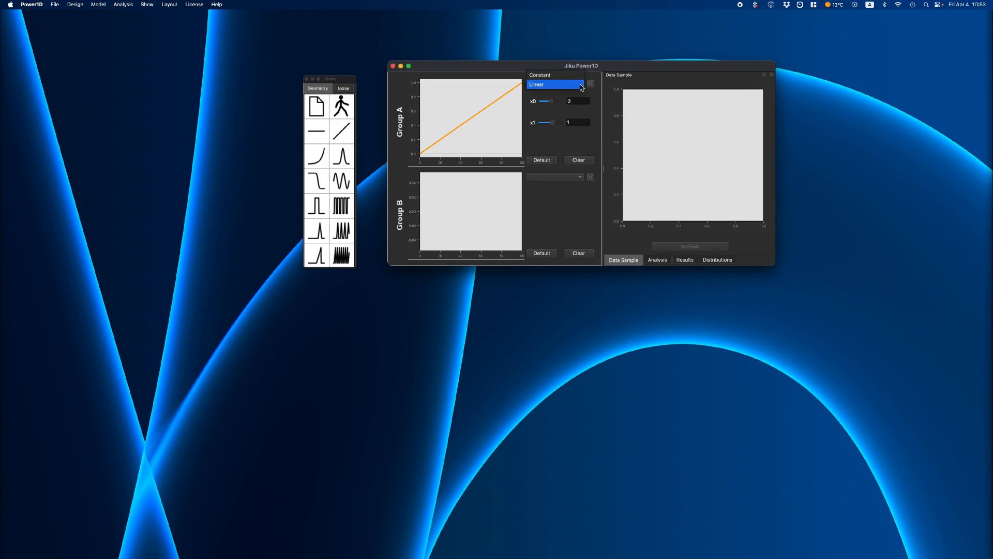
click(595, 91)
click(591, 84)
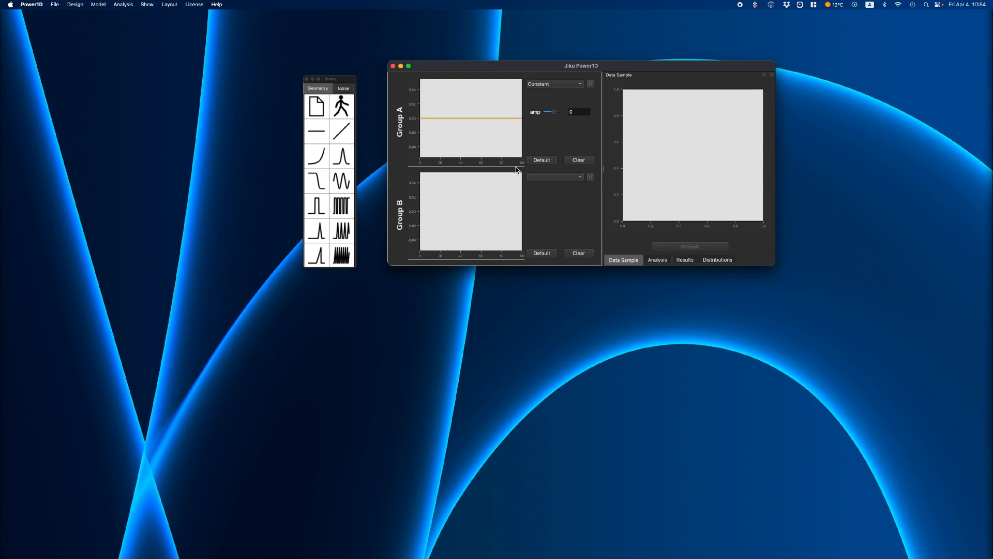
- Add SmoothGaussian noise to Group A and select the Constant component in the group's component list
click(350, 90)
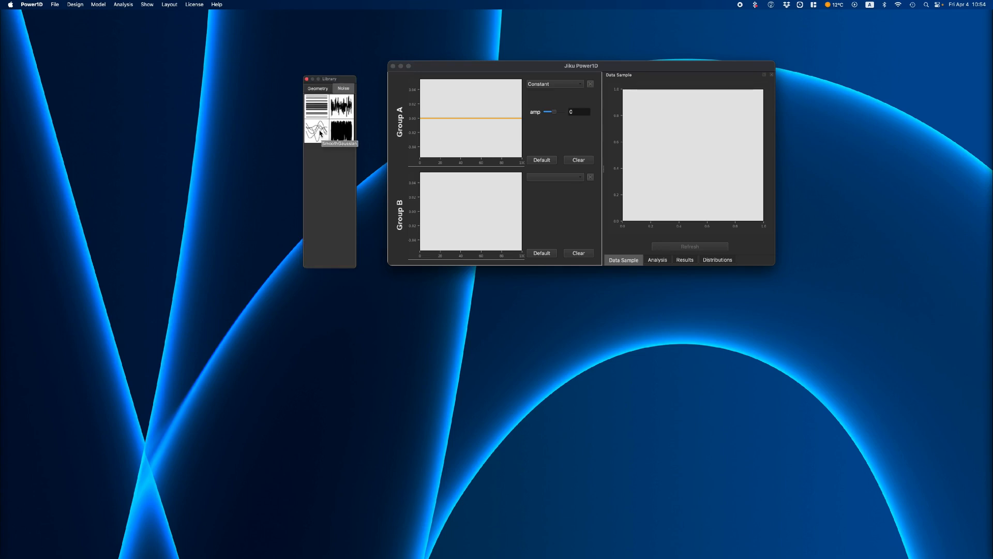
drag(321, 132, 470, 126)
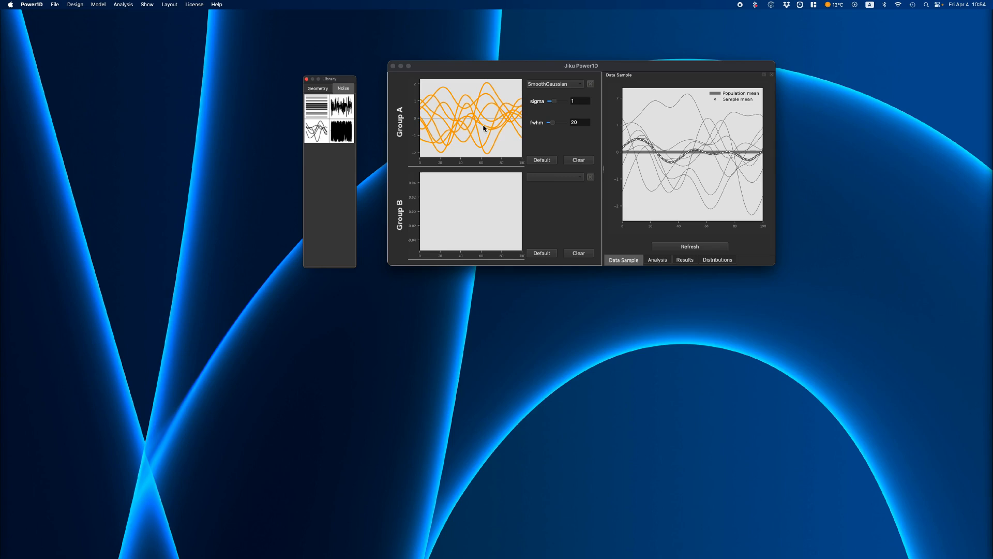
click(573, 85)
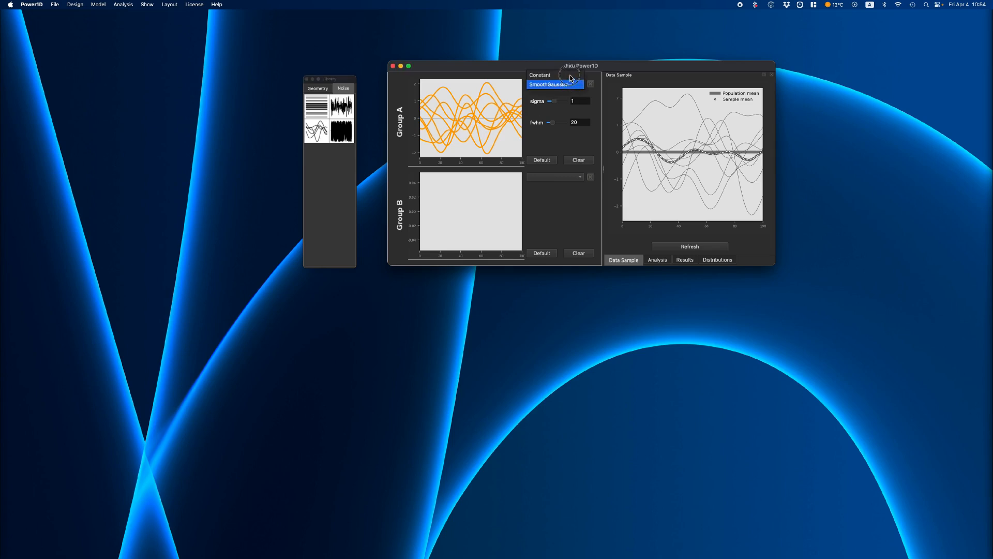
click(563, 75)
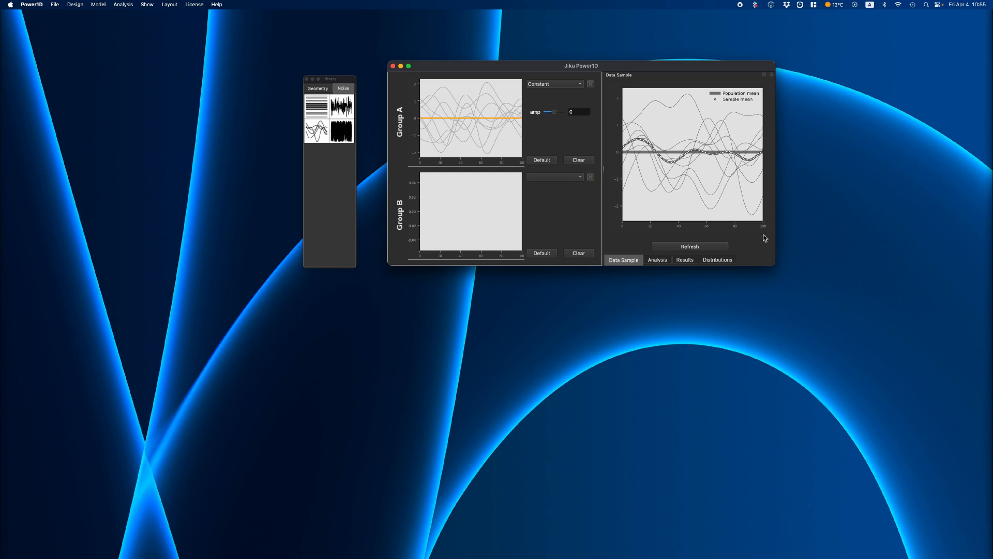
- Regenerate the random data sample several times to compare the sample mean with the population mean
click(697, 248)
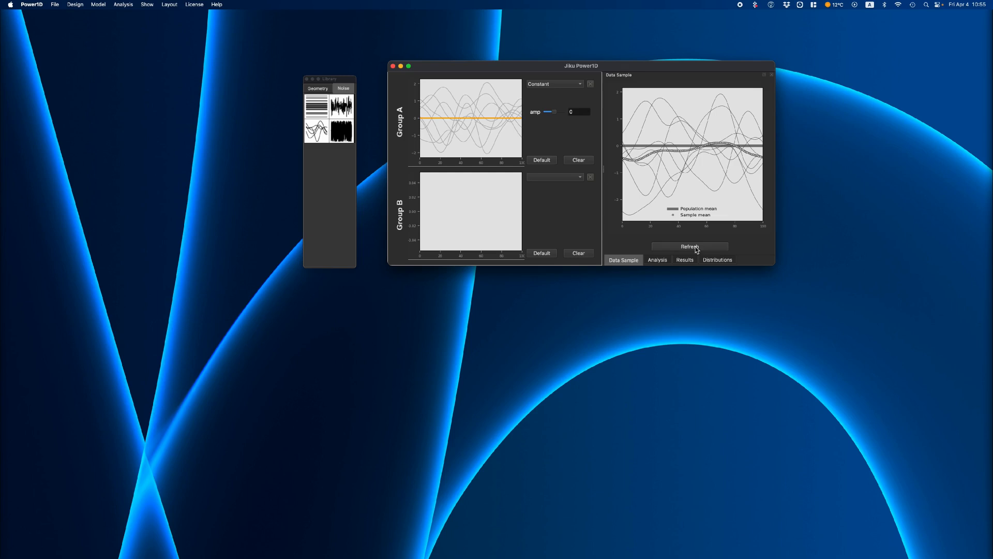
click(690, 247)
click(690, 246)
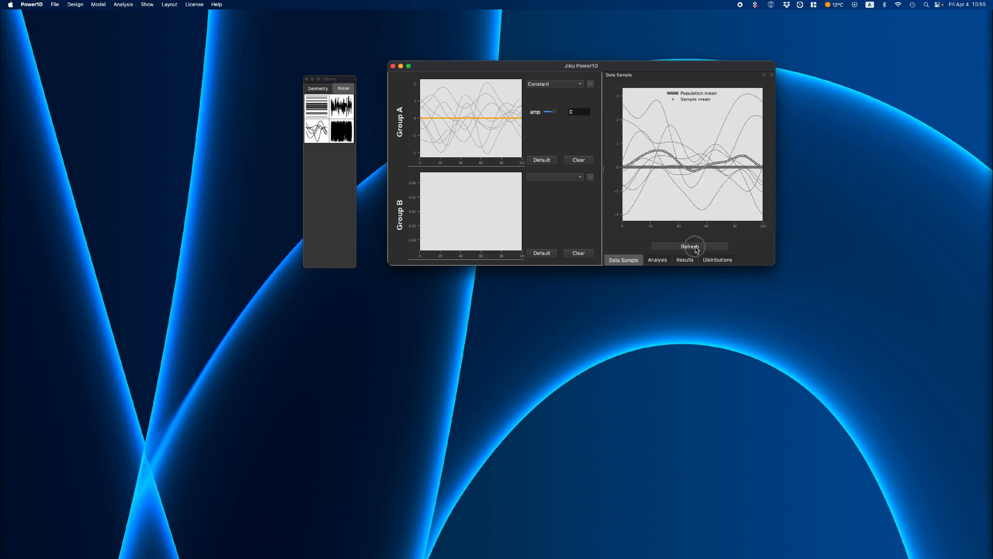
click(695, 247)
click(696, 247)
click(696, 247)
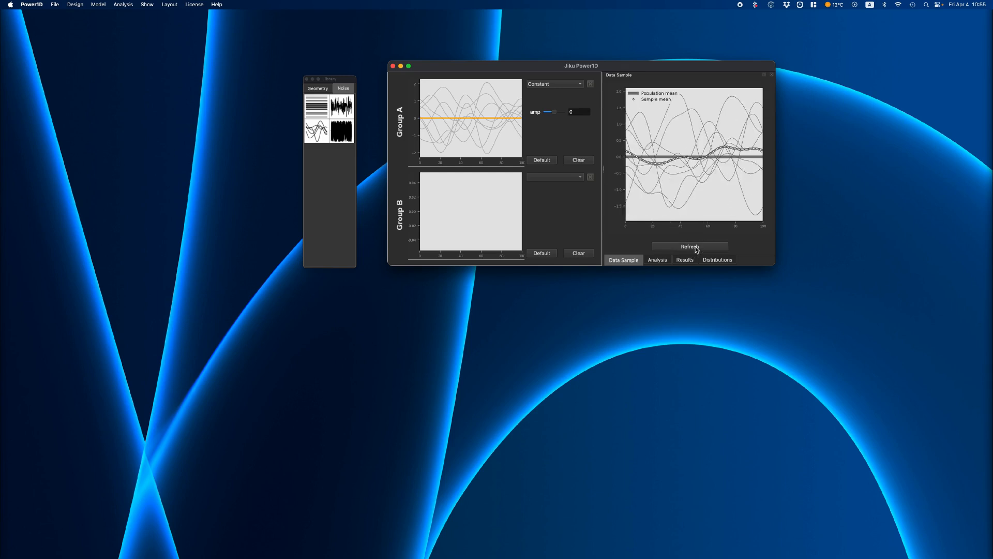
click(696, 247)
click(696, 247)
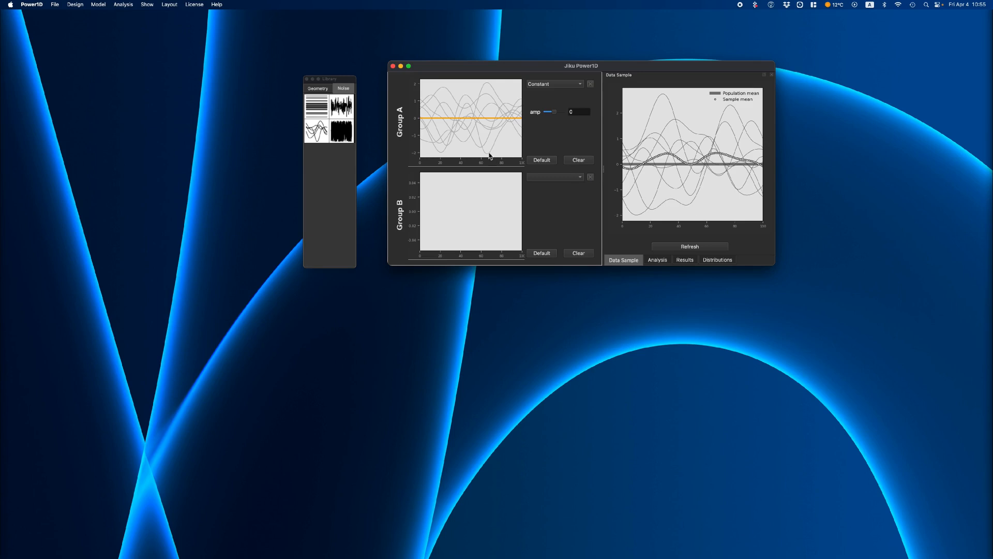
- Add a Linear component to Group A, regenerate the data sample several times, and raise Linear's x1 to about 3.416
click(328, 87)
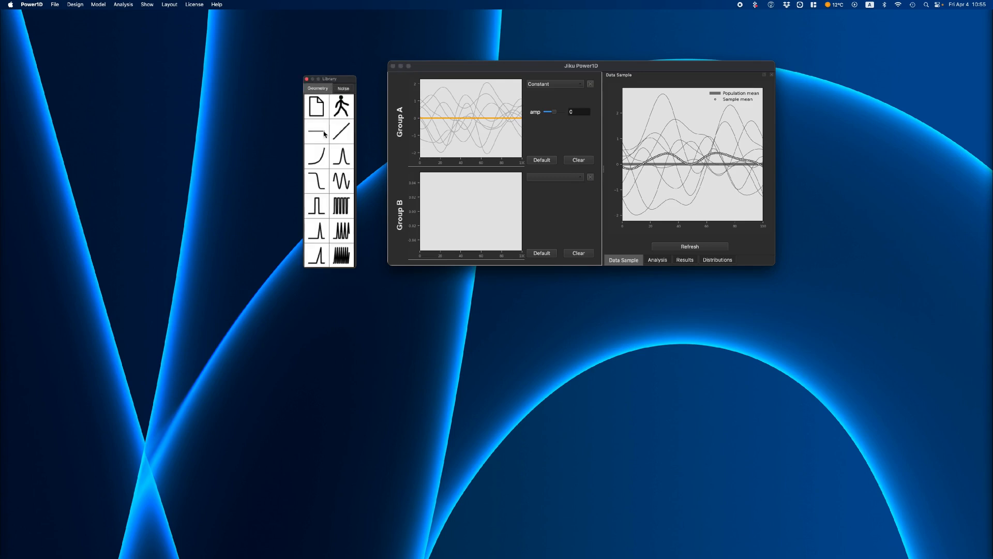
drag(341, 131, 476, 126)
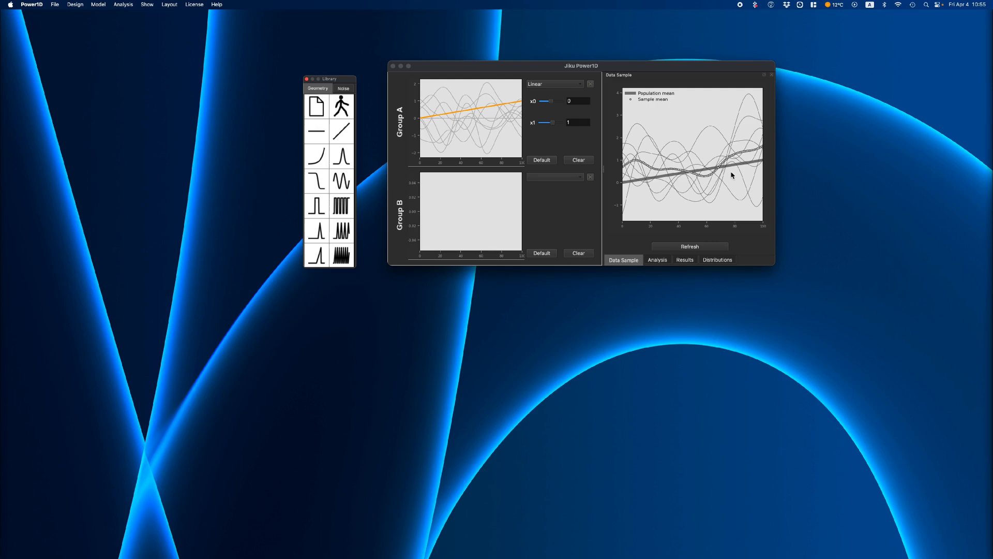
click(702, 246)
click(700, 246)
click(700, 248)
click(700, 249)
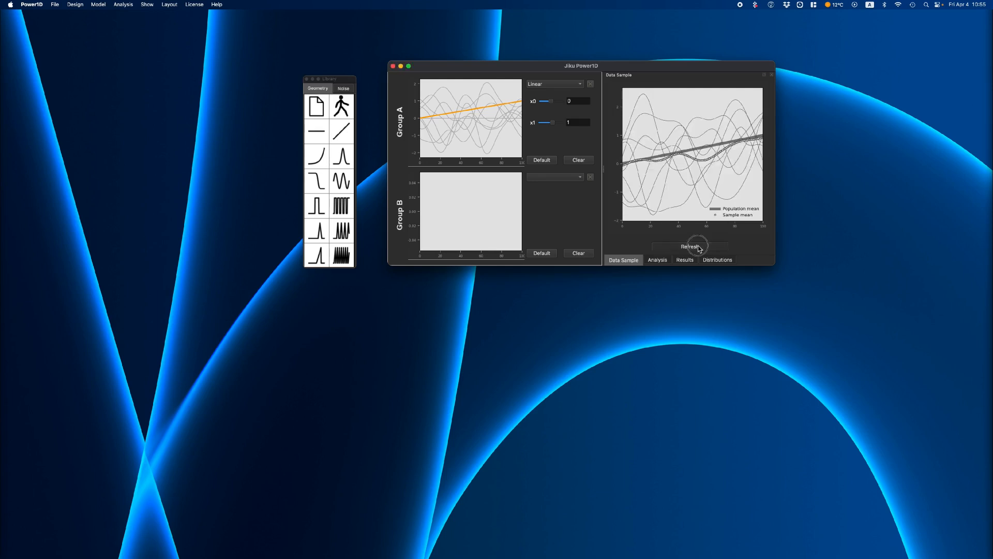
click(700, 247)
click(700, 247)
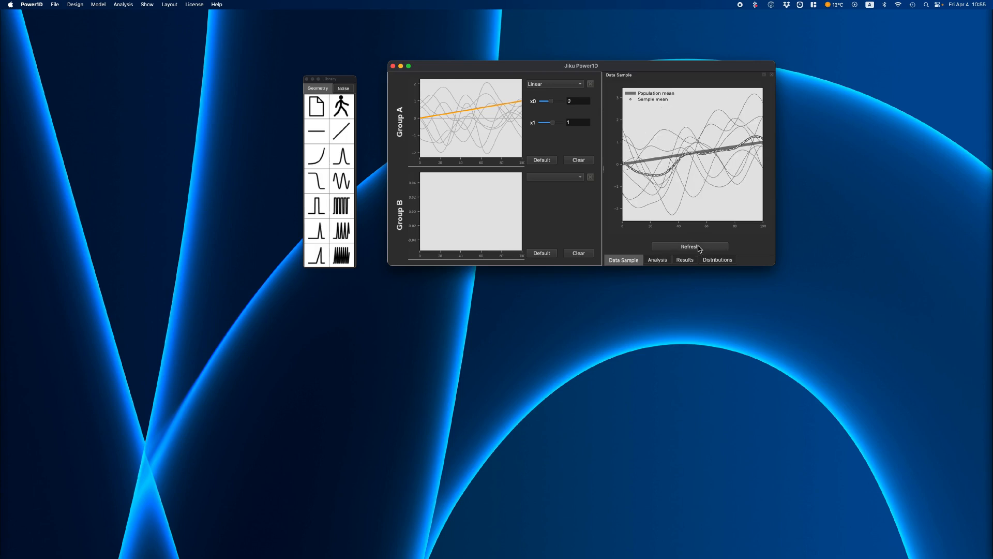
click(700, 248)
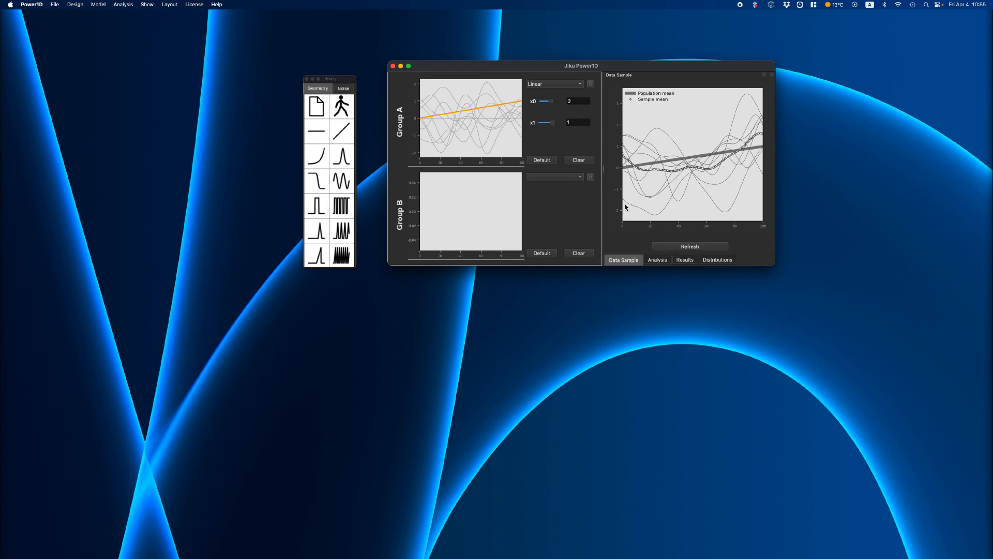
drag(553, 125, 568, 124)
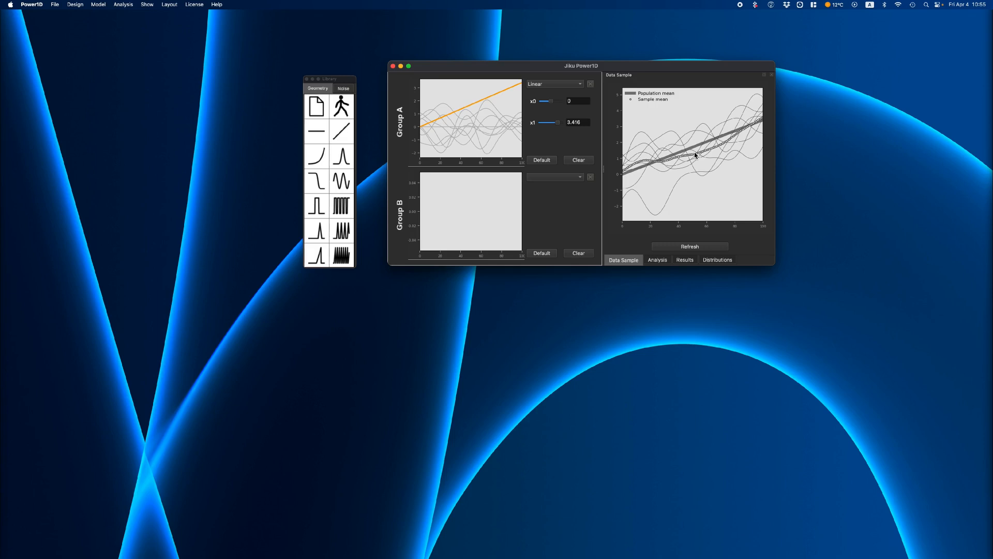
- Add Gaussian noise to Group A and set its sigma to 0.2
click(344, 88)
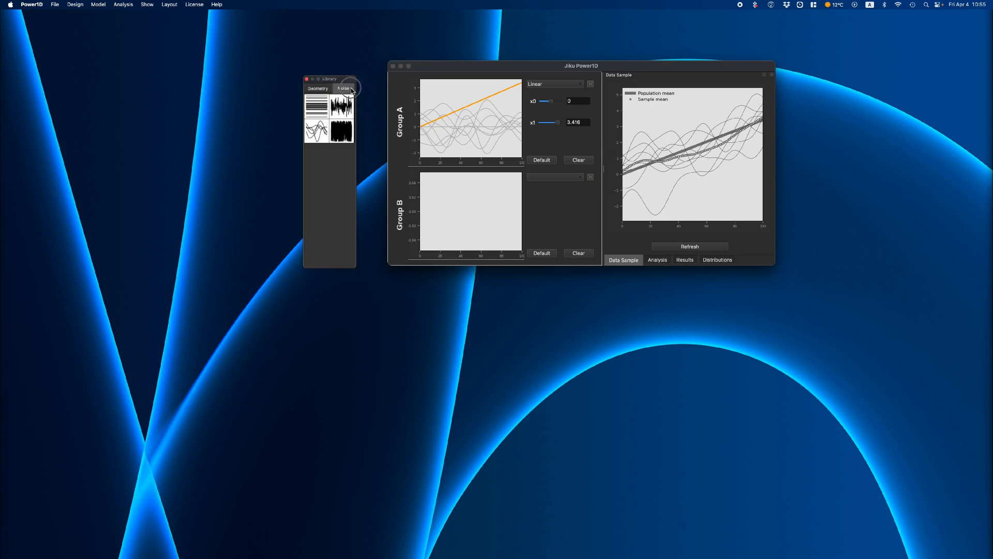
drag(339, 106, 486, 124)
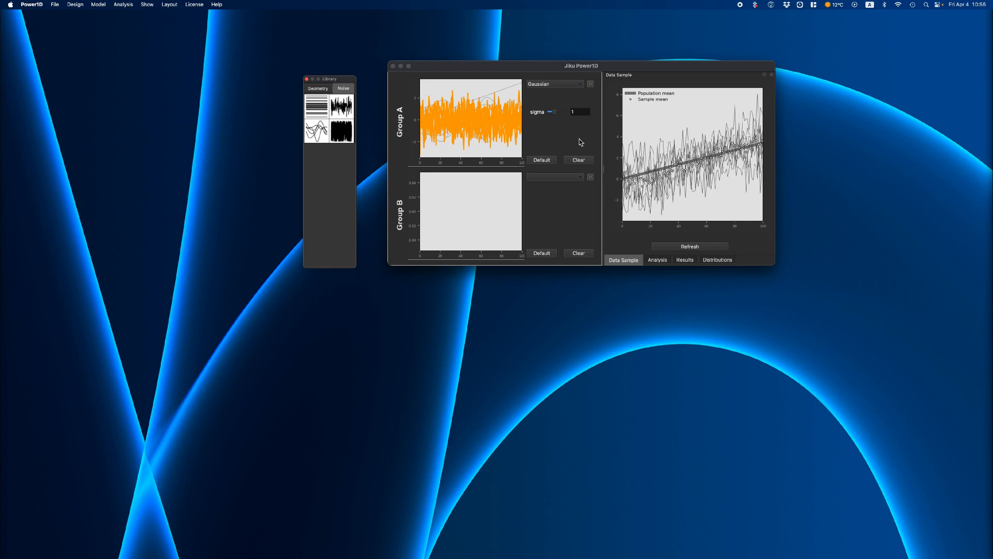
click(570, 110)
text(0.2)
key(Return)
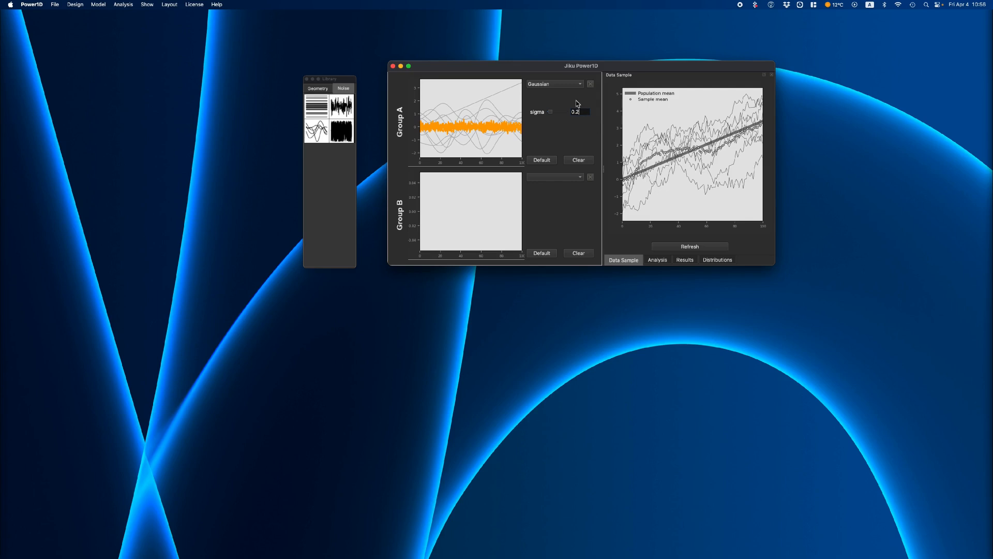
- Remove the Gaussian and Linear components from Group A, keeping Constant and SmoothGaussian
click(590, 83)
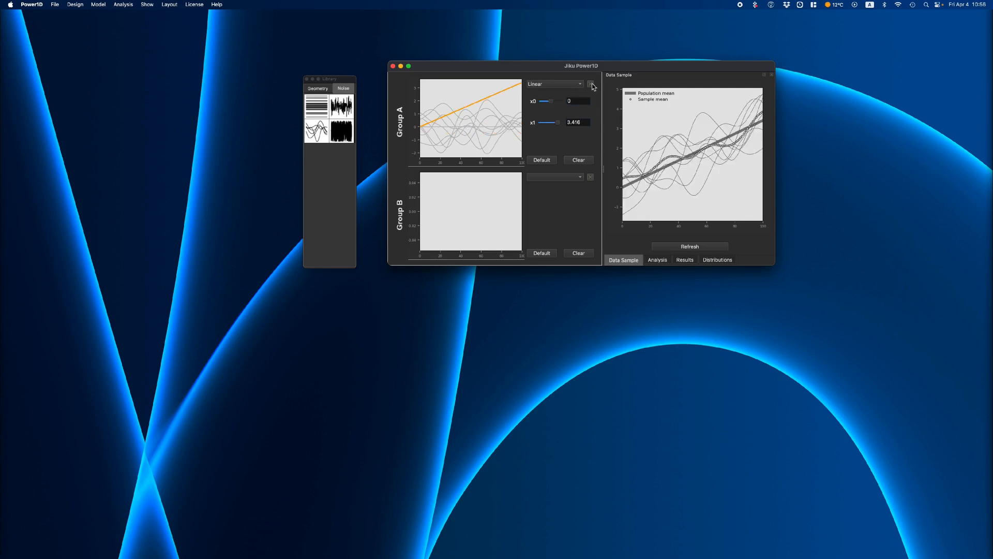
click(568, 84)
click(589, 96)
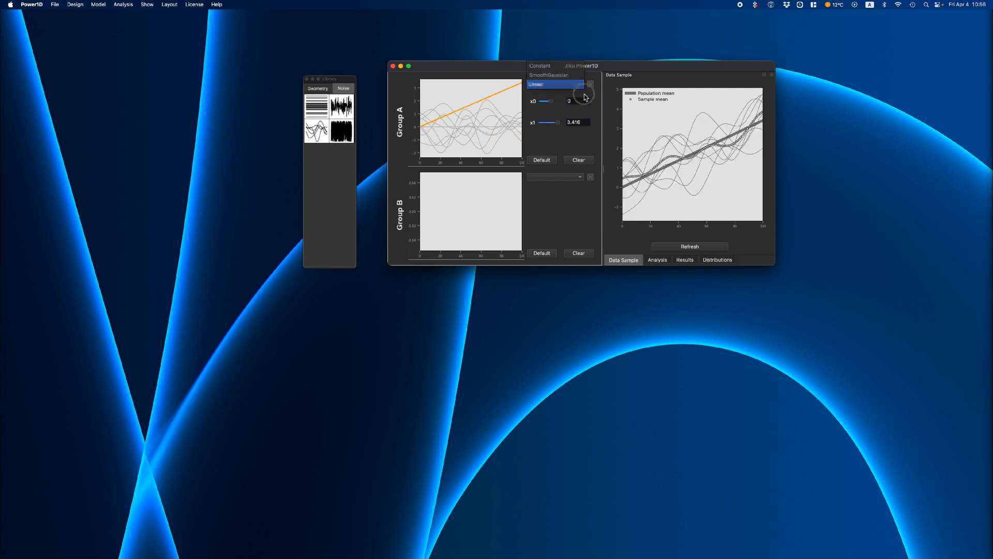
click(592, 85)
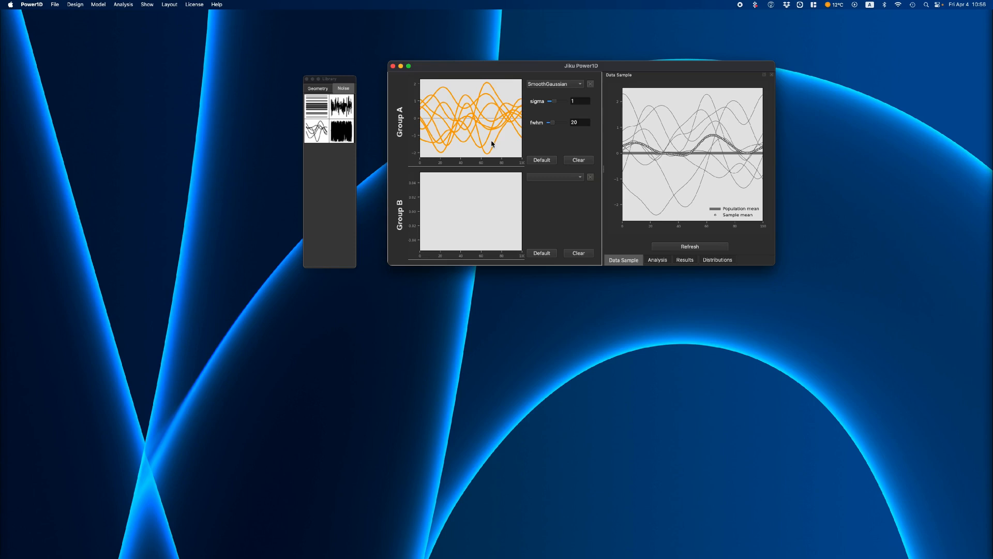
- Add a GaussianPulse geometry component and SmoothGaussian noise to Group B
click(320, 89)
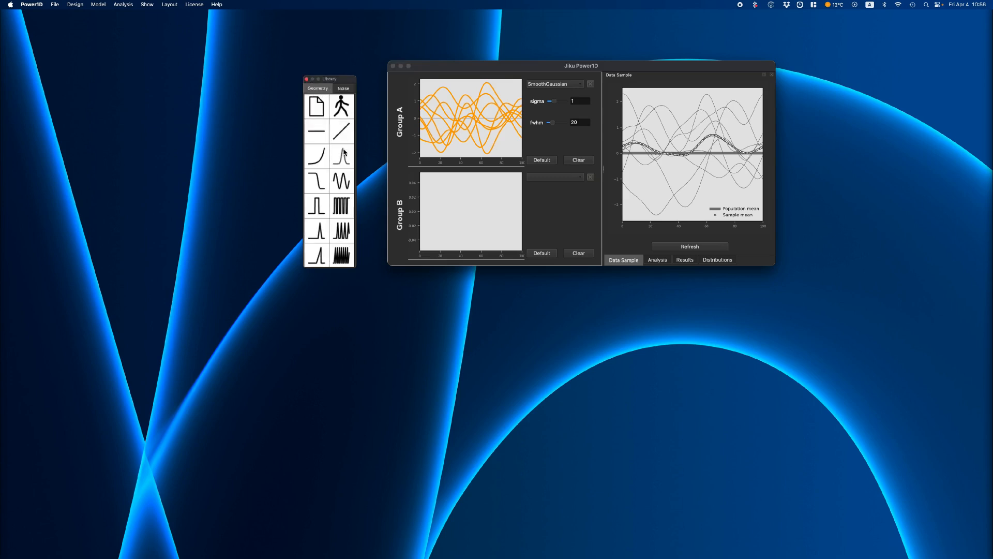
drag(341, 155, 477, 204)
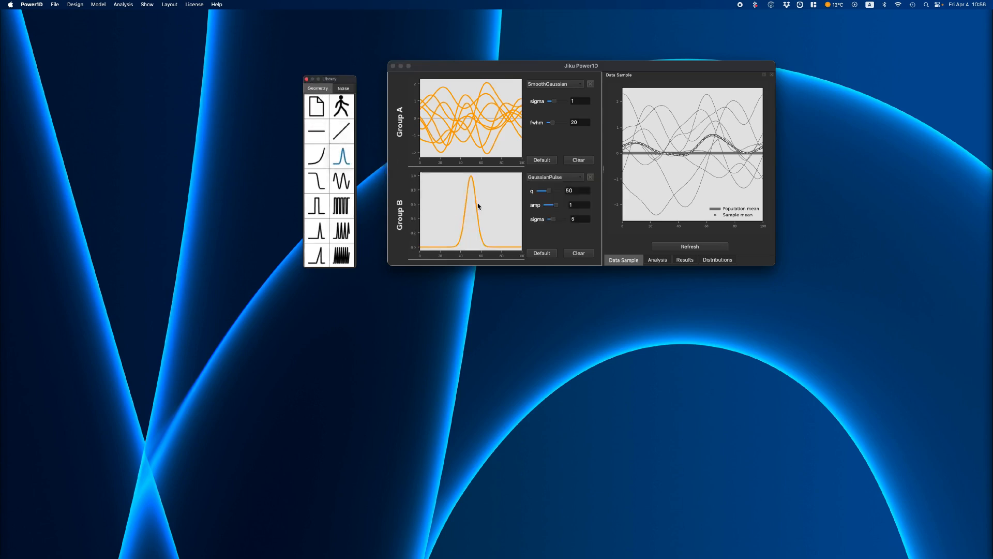
click(350, 89)
drag(316, 131, 467, 218)
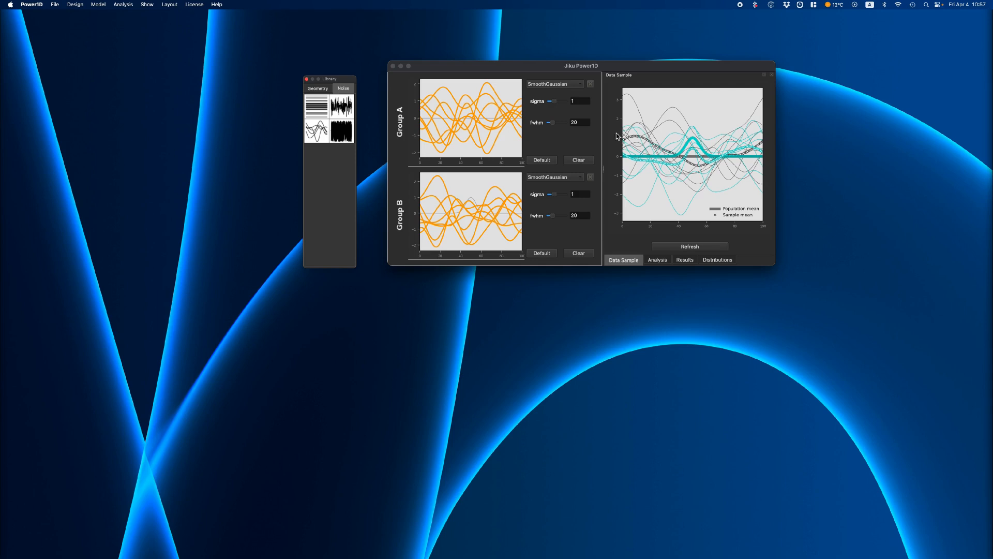
- Run the analysis on the Group A and Group B models
click(129, 4)
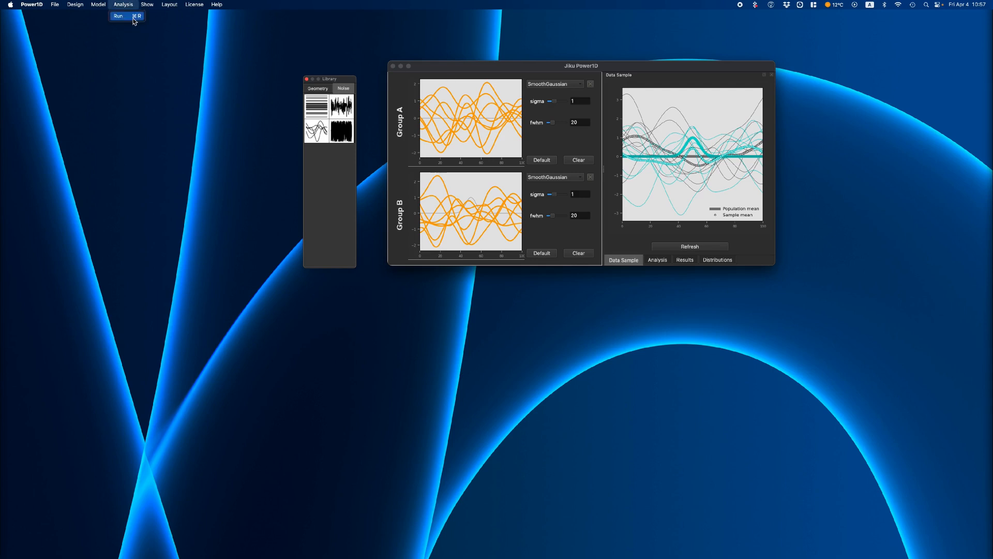